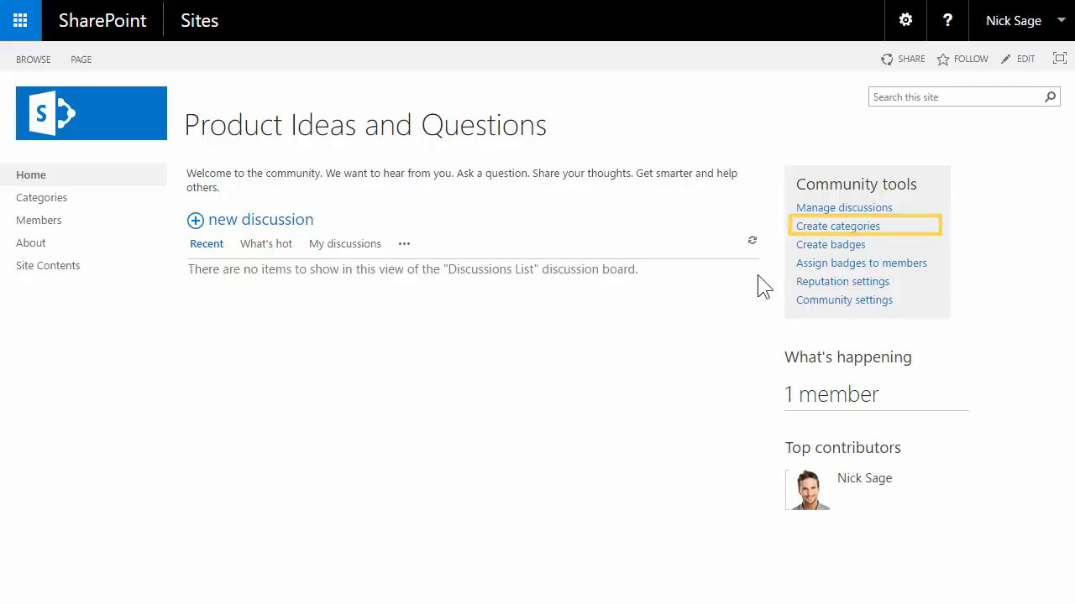
# Create a community category named "Product Questions" with the description "Ask away! Join in if you have an answer.".
pyautogui.click(817, 228)
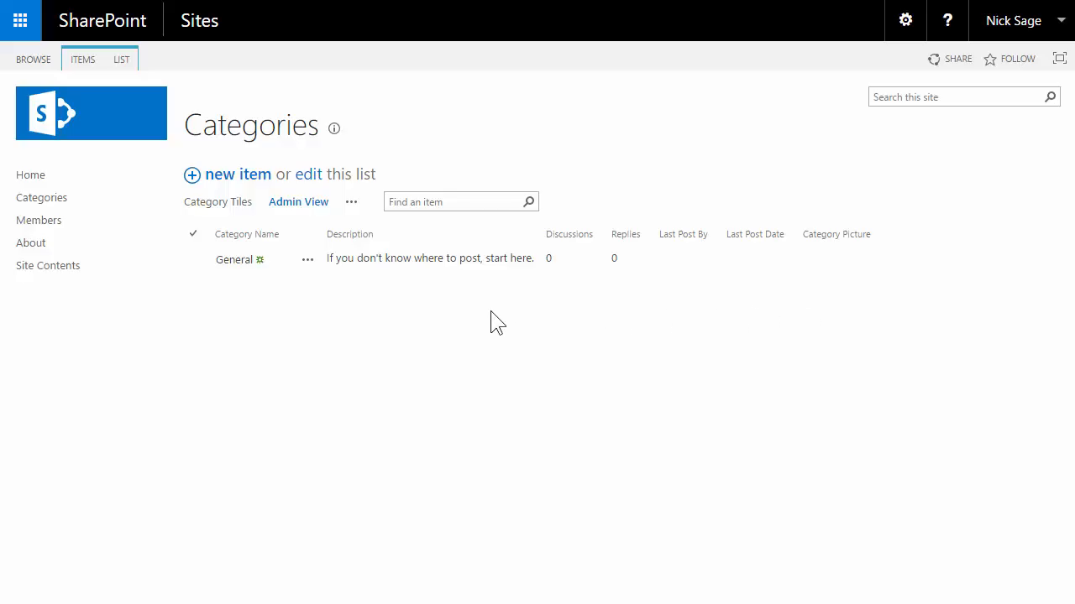
pyautogui.click(252, 173)
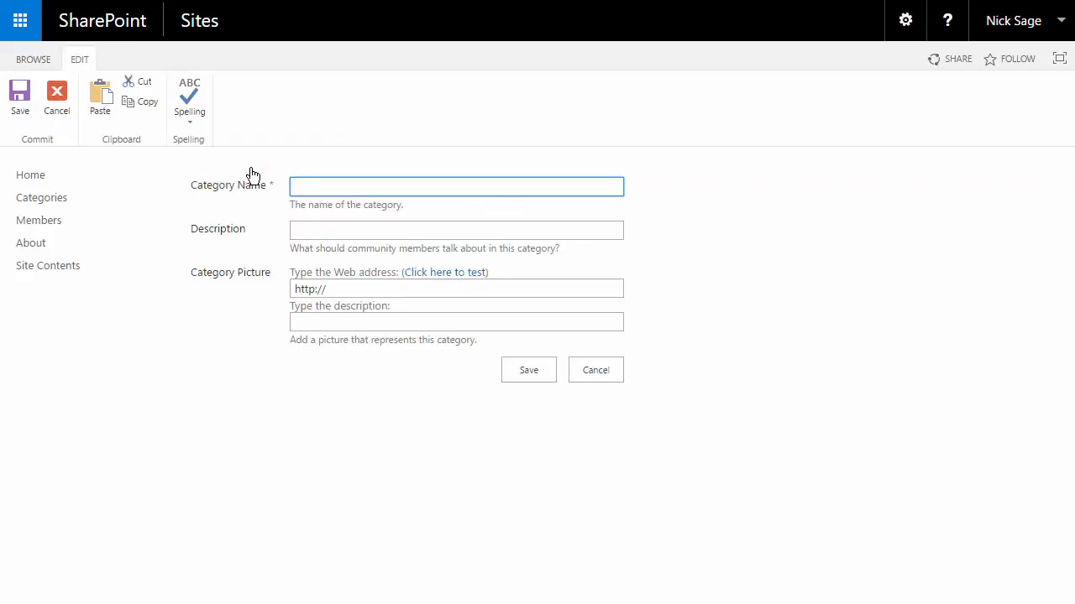
pyautogui.write('Product Questions')
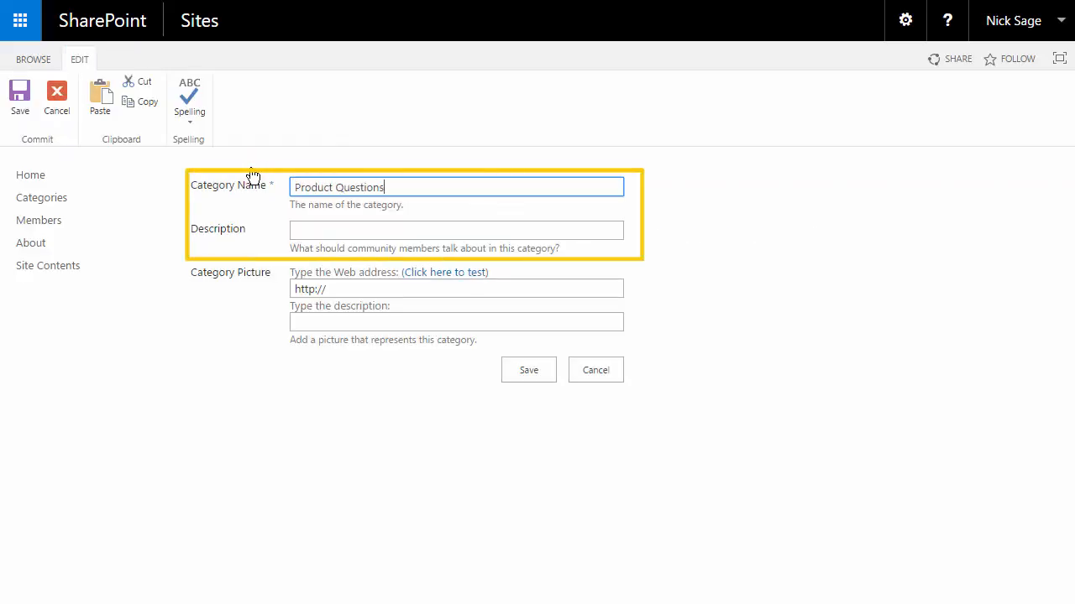
pyautogui.press('Tab')
pyautogui.write('Ask away! ')
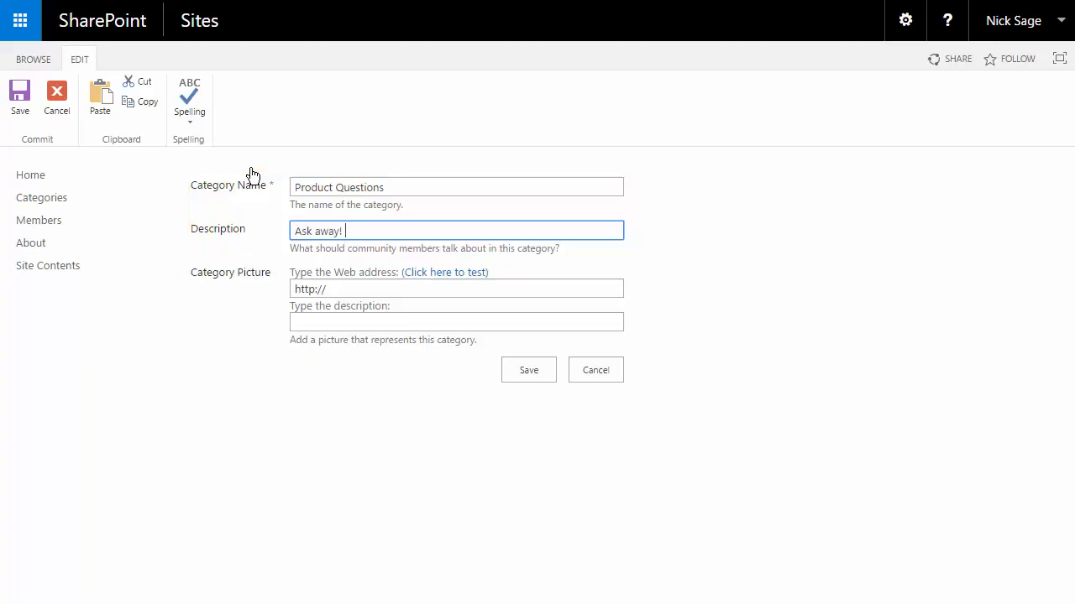
pyautogui.write('Join in if you have an answer')
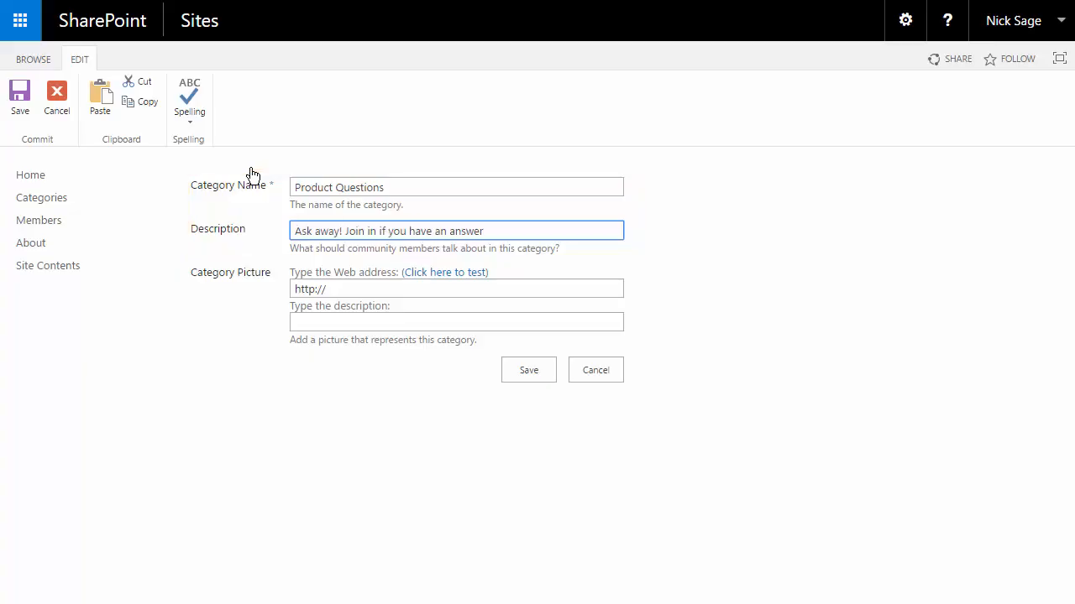
pyautogui.write('.')
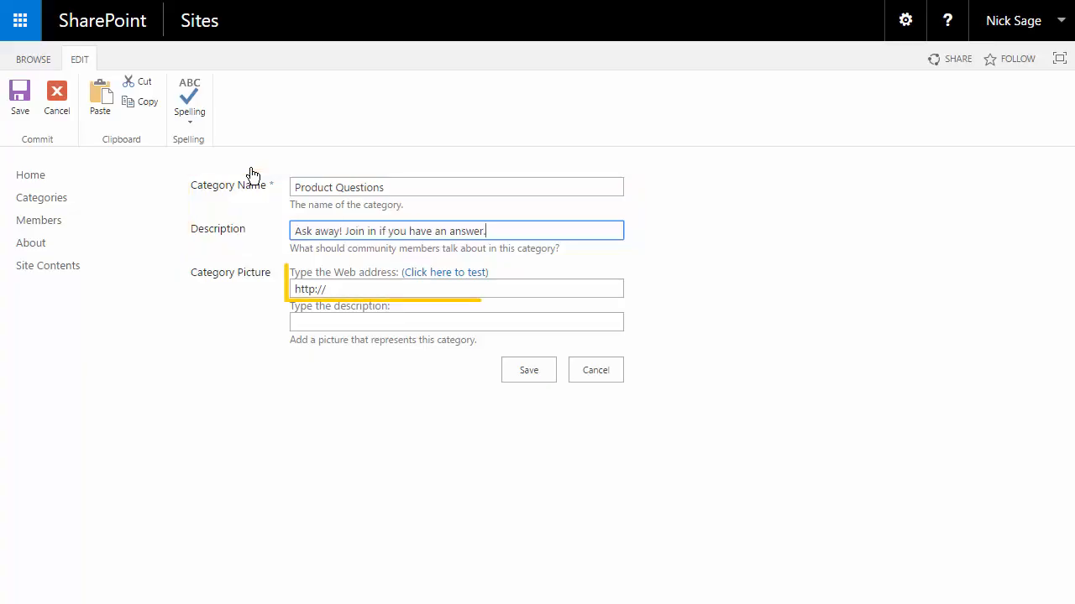
# Paste the web address of Help-Shield.png as the category picture and save the category.
pyautogui.press('Tab')
pyautogui.press('Tab')
pyautogui.hotkey('ctrl', 'v')
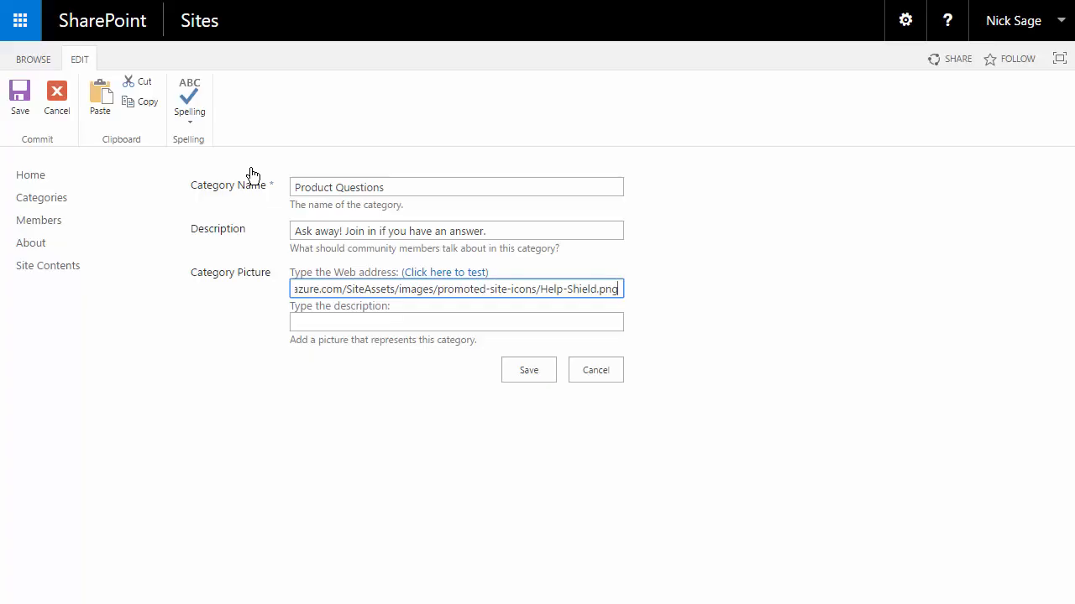
pyautogui.click(503, 377)
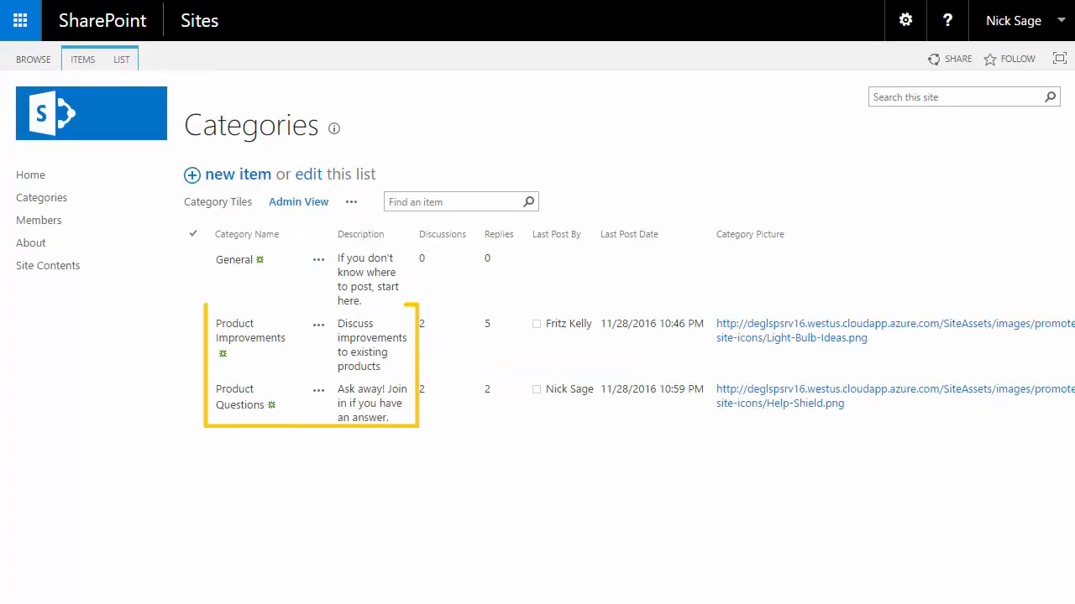
# View the community's category tiles and open the Product Improvements category.
pyautogui.click(148, 204)
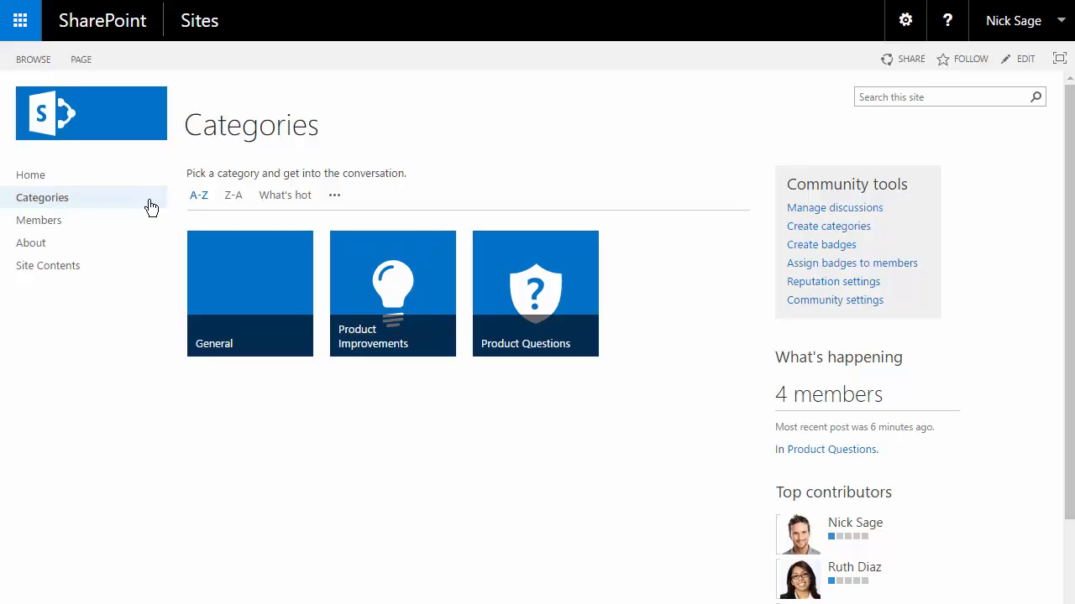
pyautogui.moveTo(398, 255)
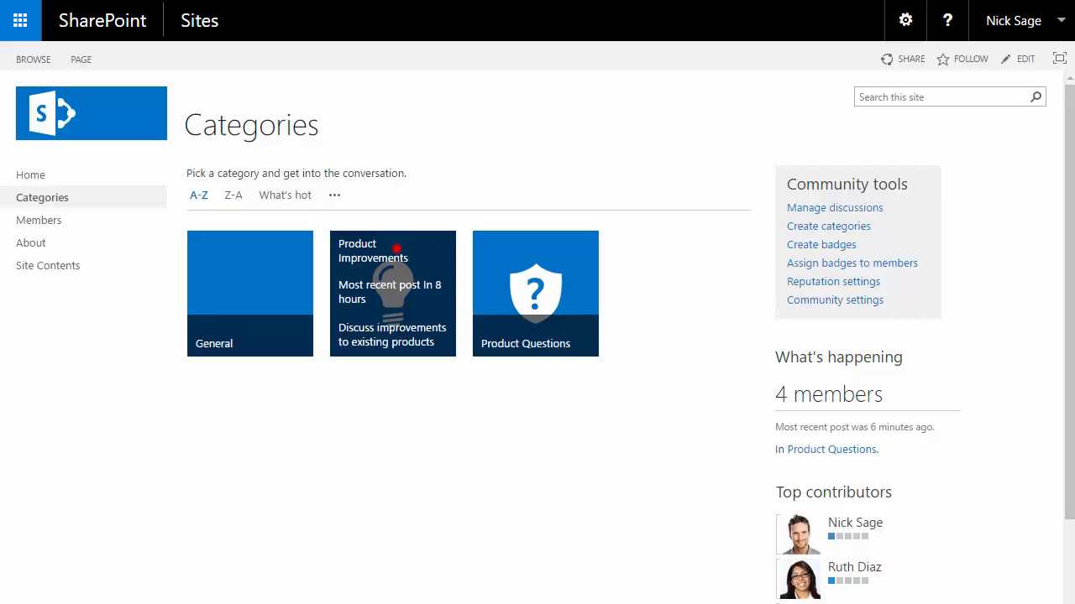
pyautogui.click(398, 255)
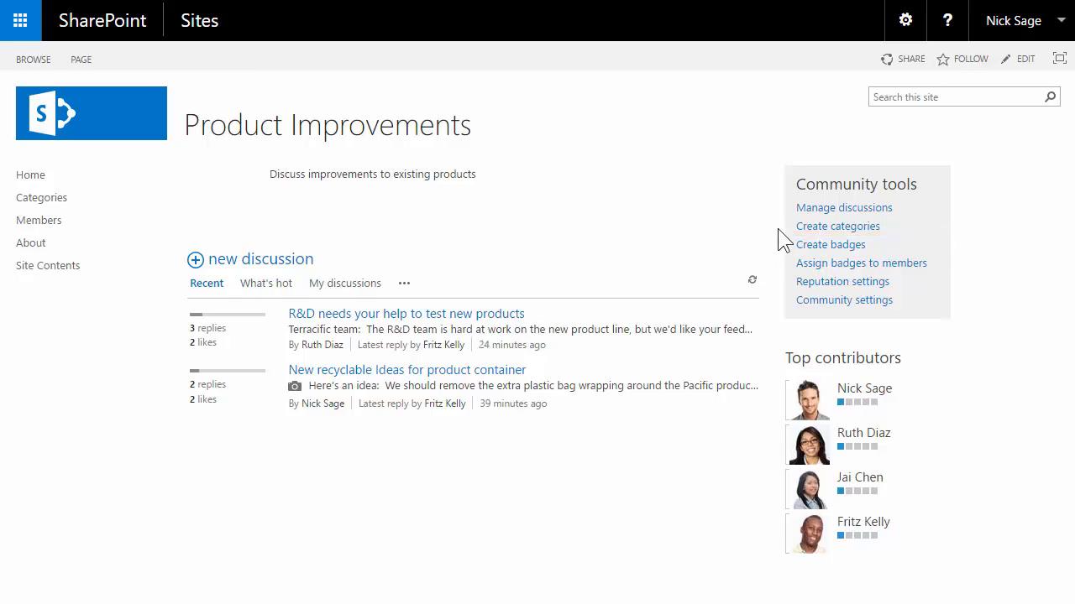
# Create a new community badge named "Genius" and save it.
pyautogui.click(813, 250)
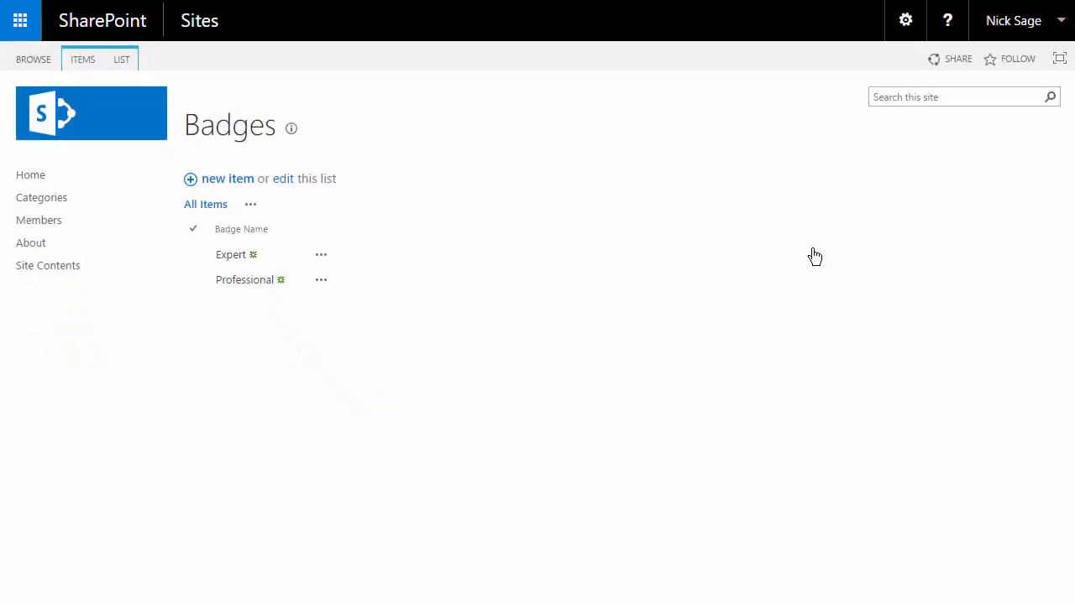
pyautogui.click(240, 179)
pyautogui.write('Ge')
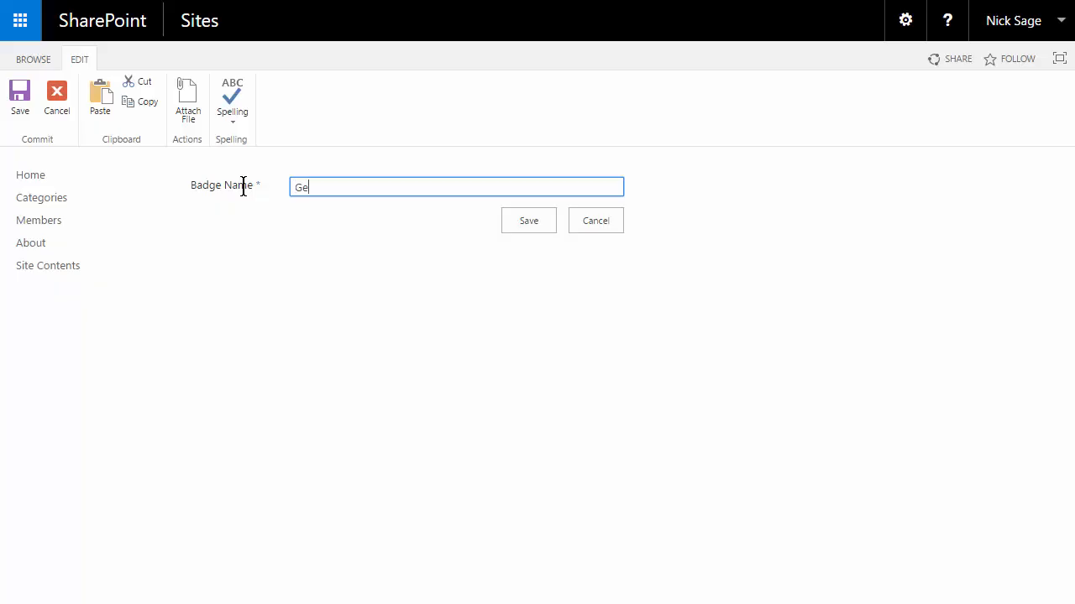
pyautogui.write('nius')
pyautogui.click(510, 227)
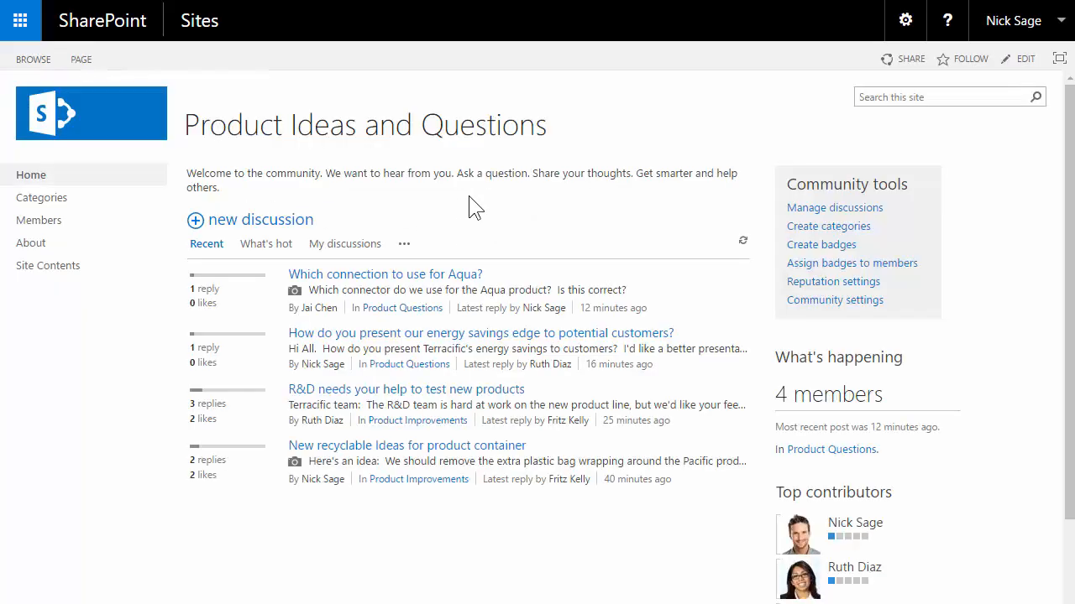
# Give the Genius badge to the community member whose job title is Communications Manager.
pyautogui.click(801, 265)
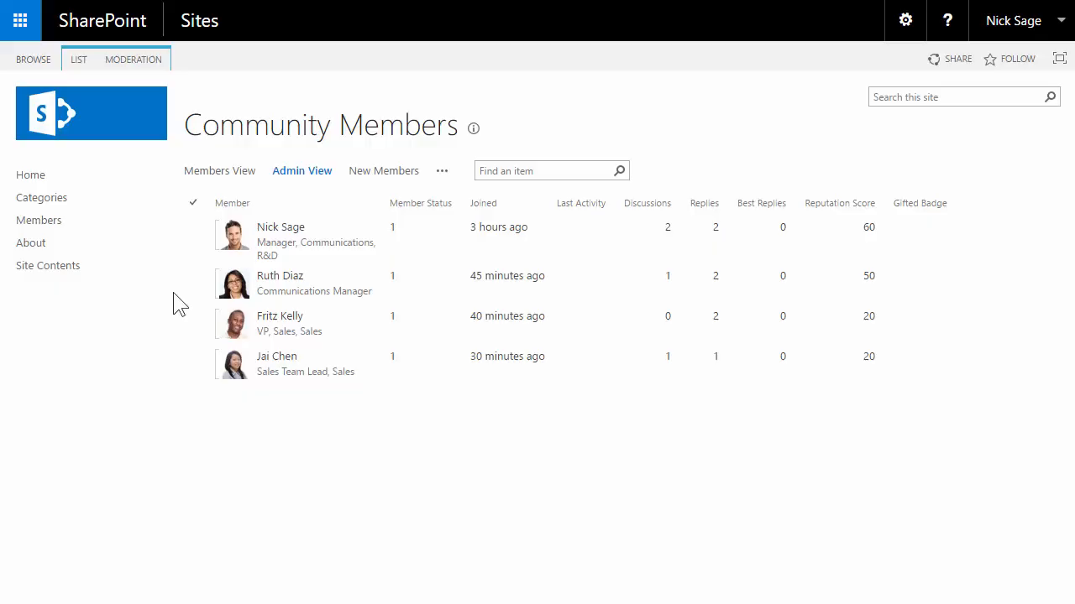
pyautogui.click(194, 285)
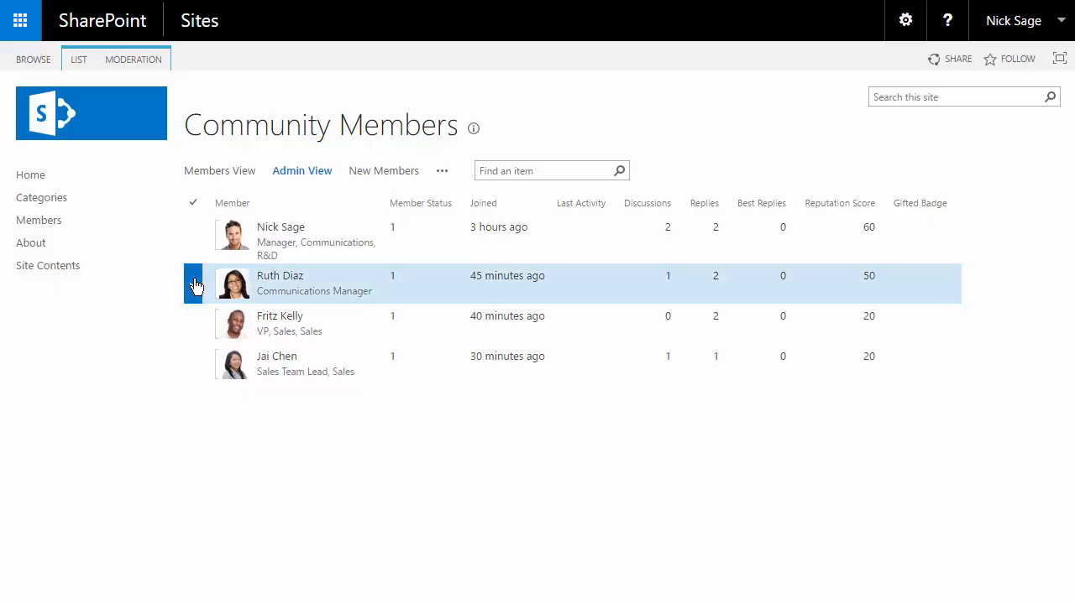
pyautogui.click(143, 67)
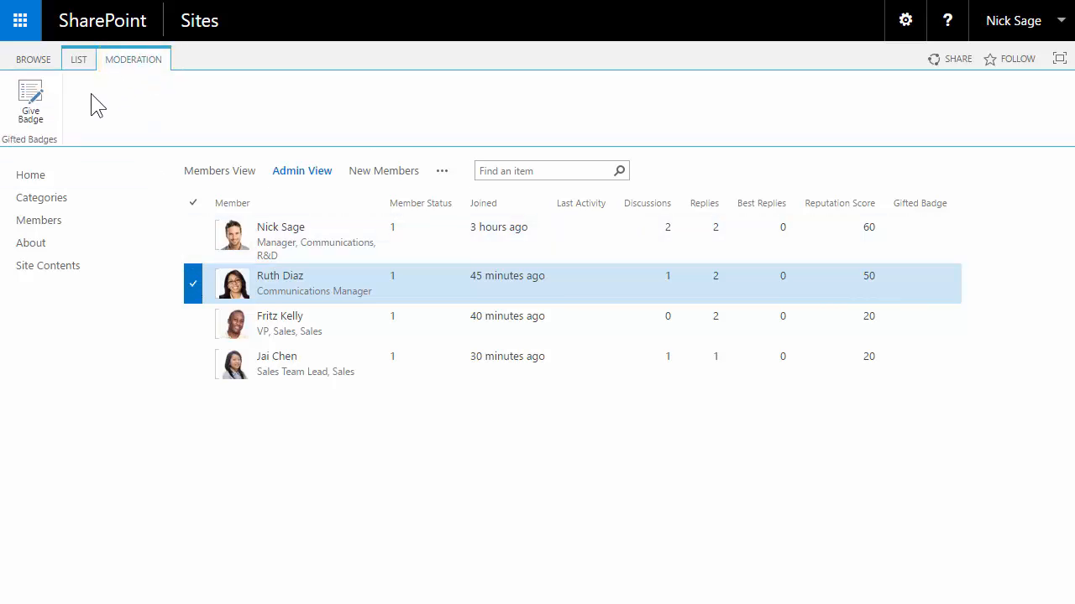
pyautogui.click(34, 113)
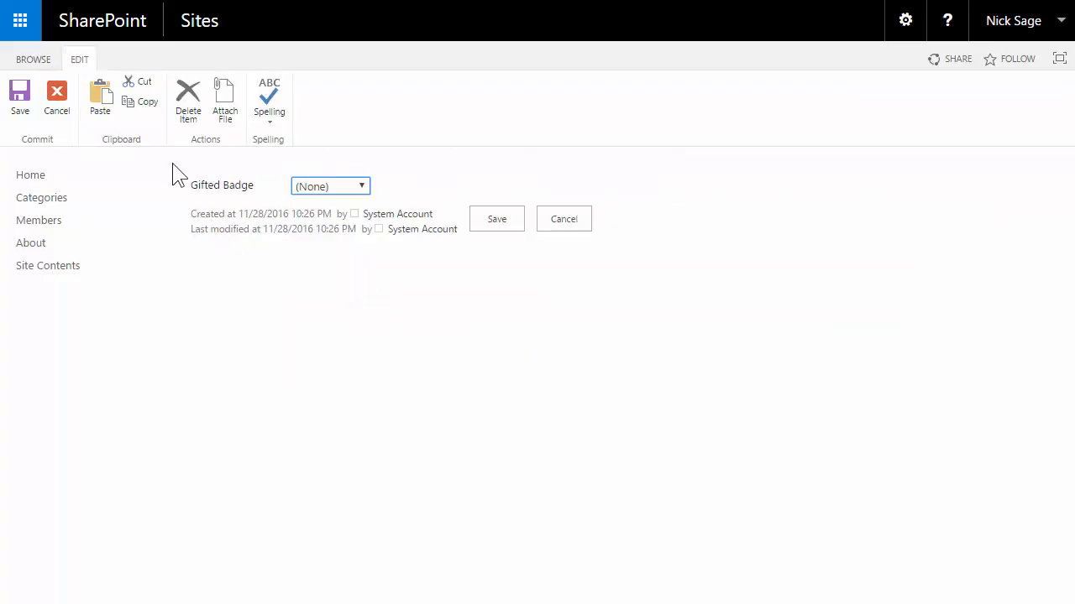
pyautogui.click(336, 186)
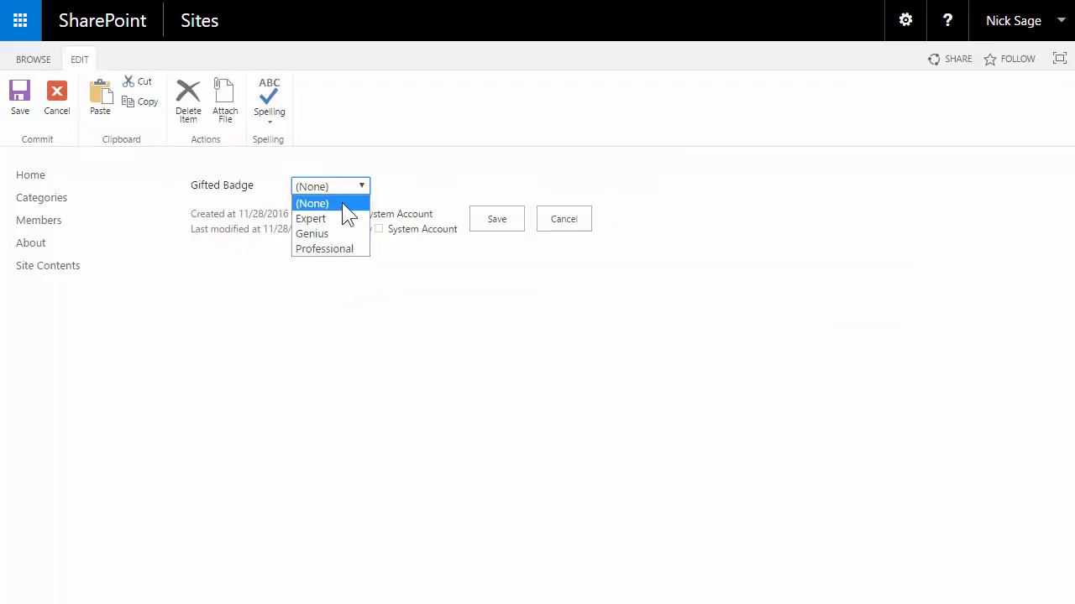
pyautogui.click(344, 233)
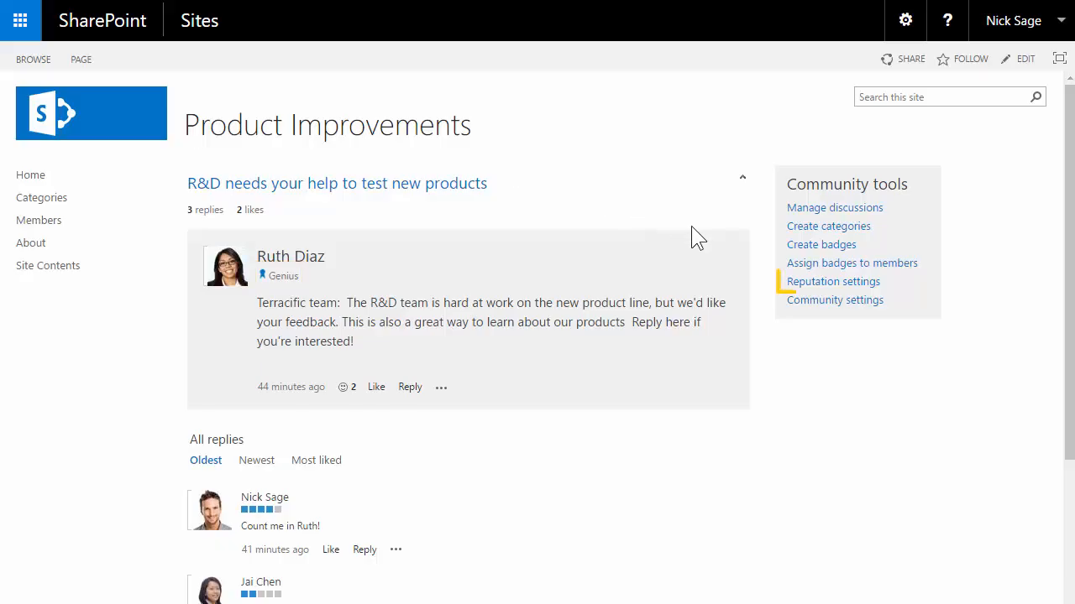
# Open the community's reputation settings, and enable reporting of offensive content in its community settings.
pyautogui.click(789, 286)
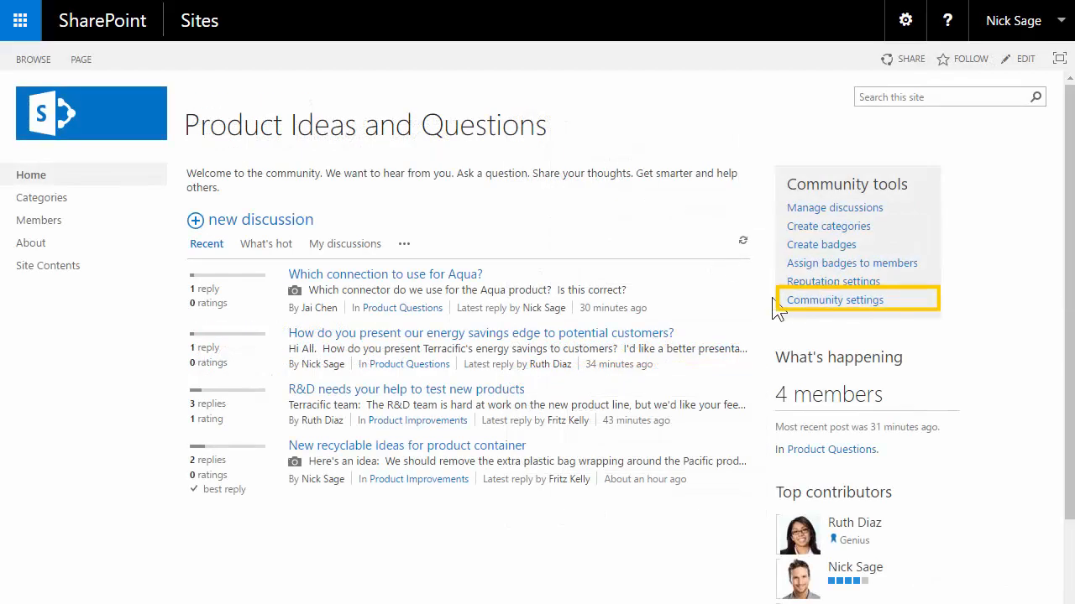
pyautogui.click(798, 304)
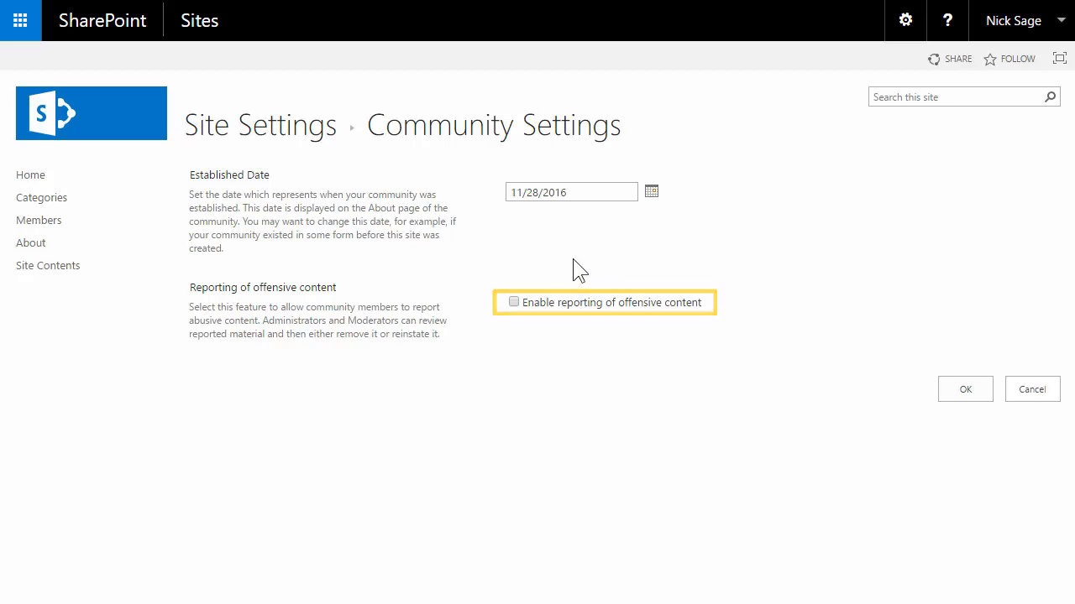
pyautogui.click(508, 302)
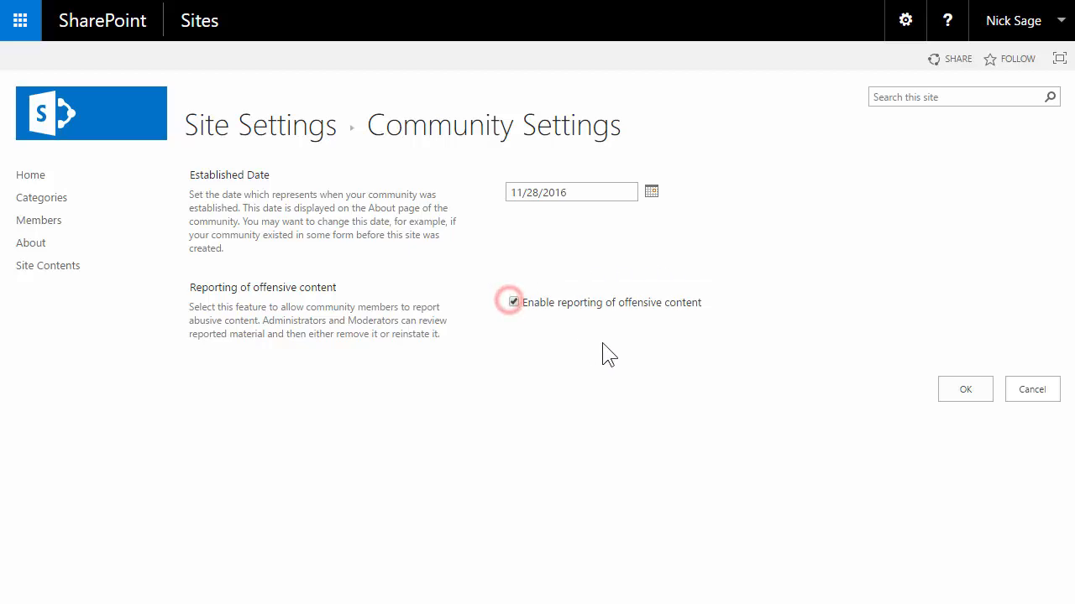
pyautogui.click(945, 390)
# Report the discussion "Who's Going to the Rag Dolls Concert :)!!!!" in the General category to the moderator.
pyautogui.click(504, 279)
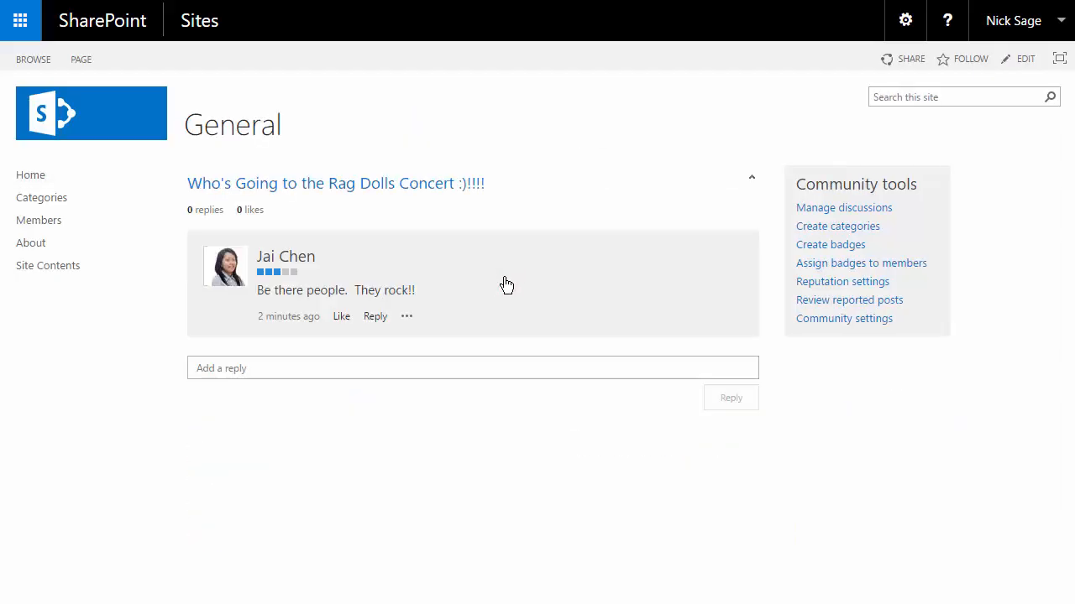
pyautogui.click(407, 316)
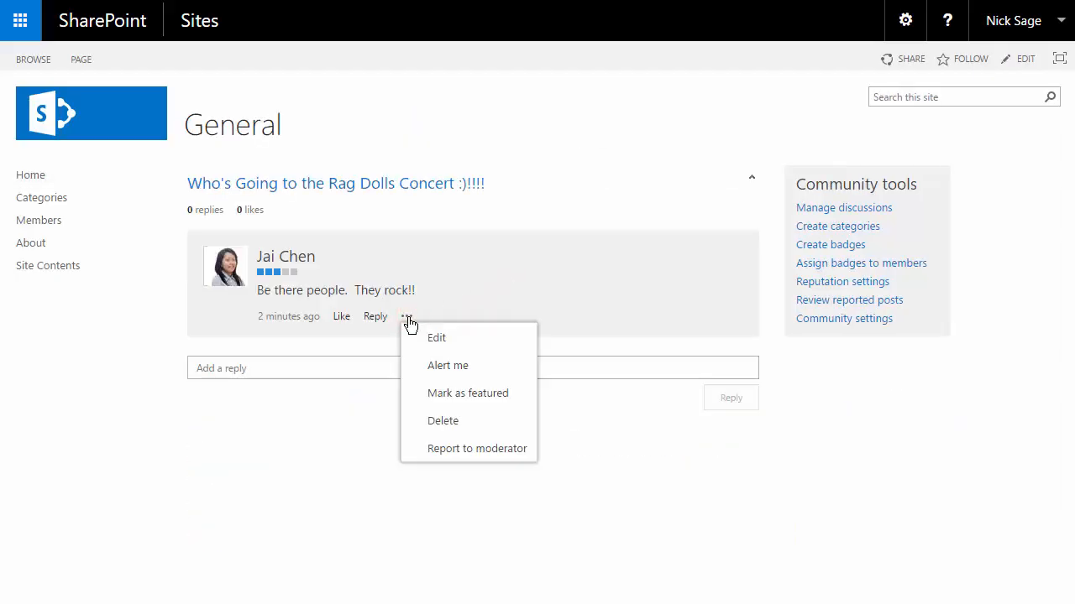
pyautogui.click(529, 452)
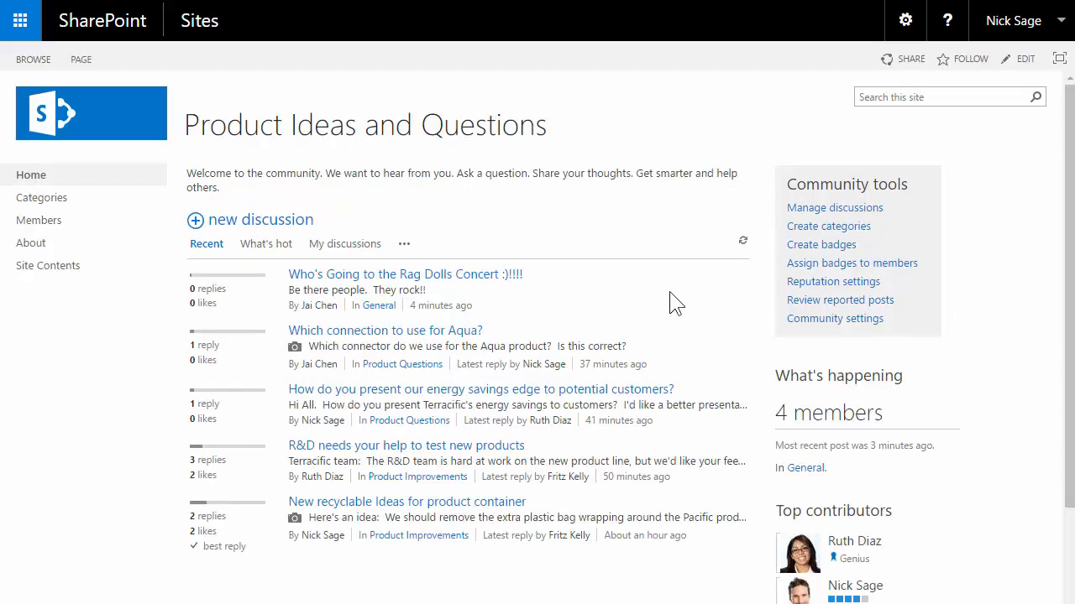
# Go to the reported posts and select the Rag Dolls concert discussion for review.
pyautogui.click(822, 302)
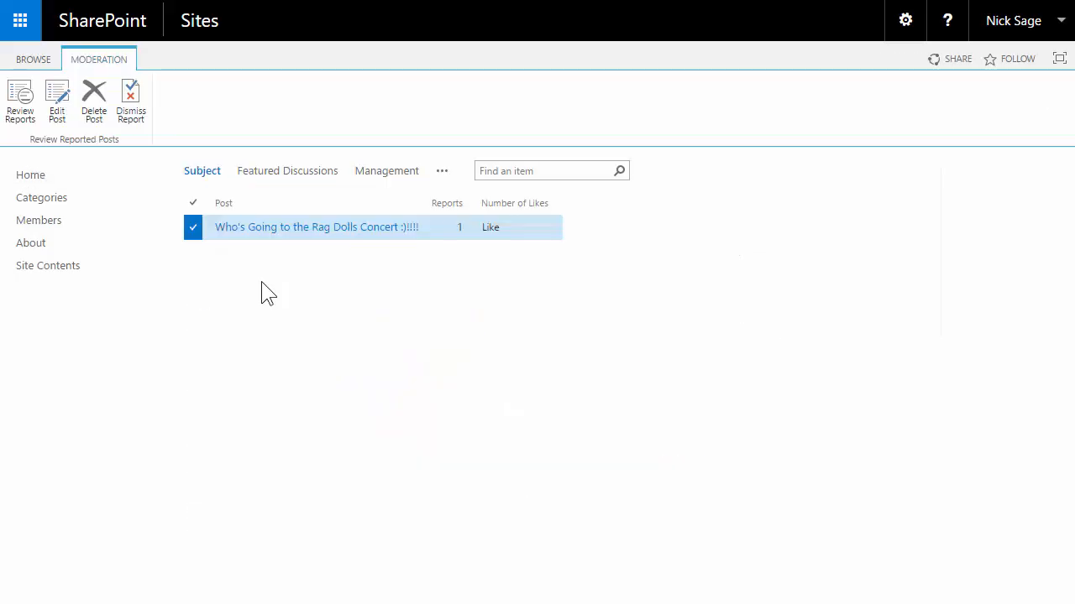
pyautogui.click(278, 228)
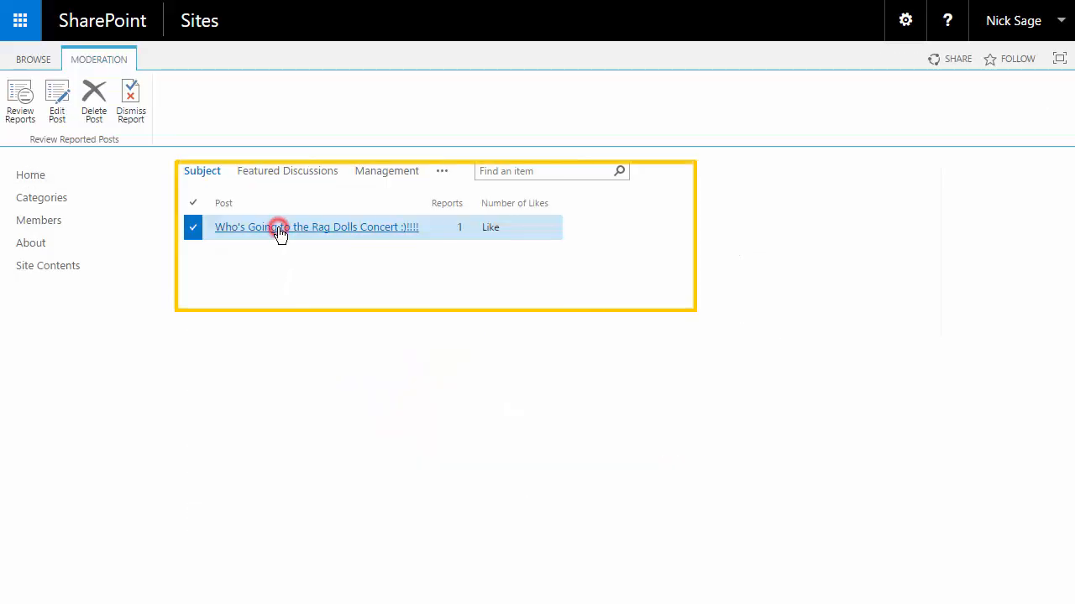